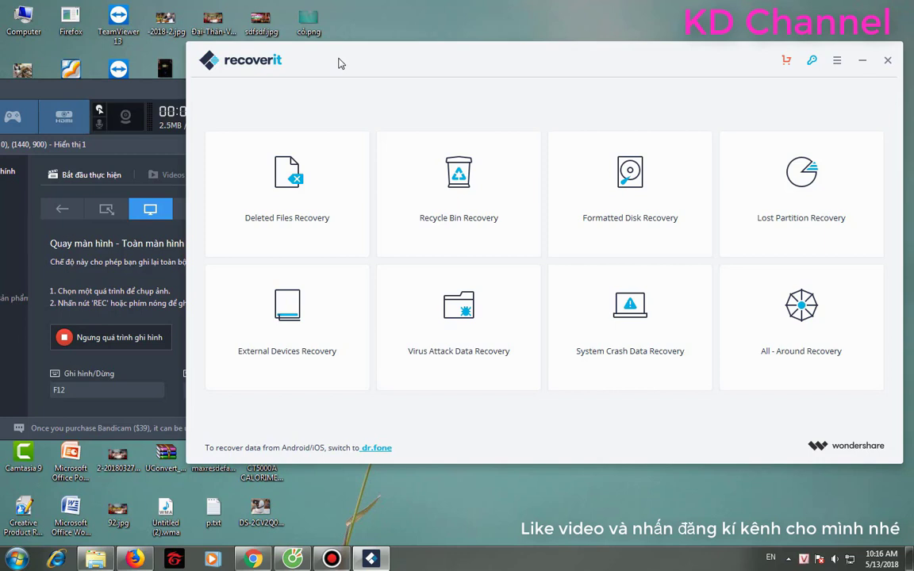
Minimize the recovery program, then launch it again from its Wondershare Recoverit desktop shortcut.
{"action": "left_click_drag", "start_coordinate": [341, 64], "coordinate": [315, 73]}
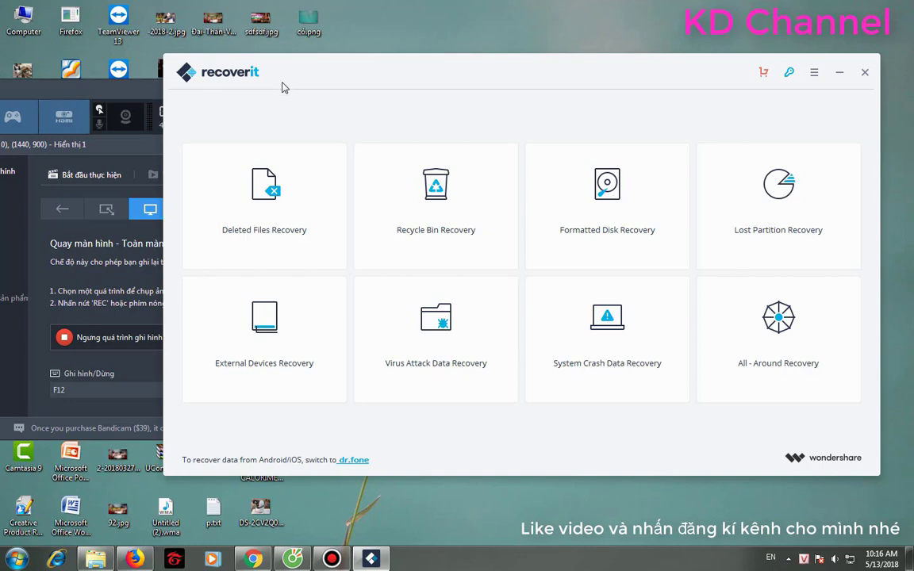
{"action": "left_click", "coordinate": [839, 72]}
{"action": "left_click_drag", "start_coordinate": [546, 182], "coordinate": [599, 159]}
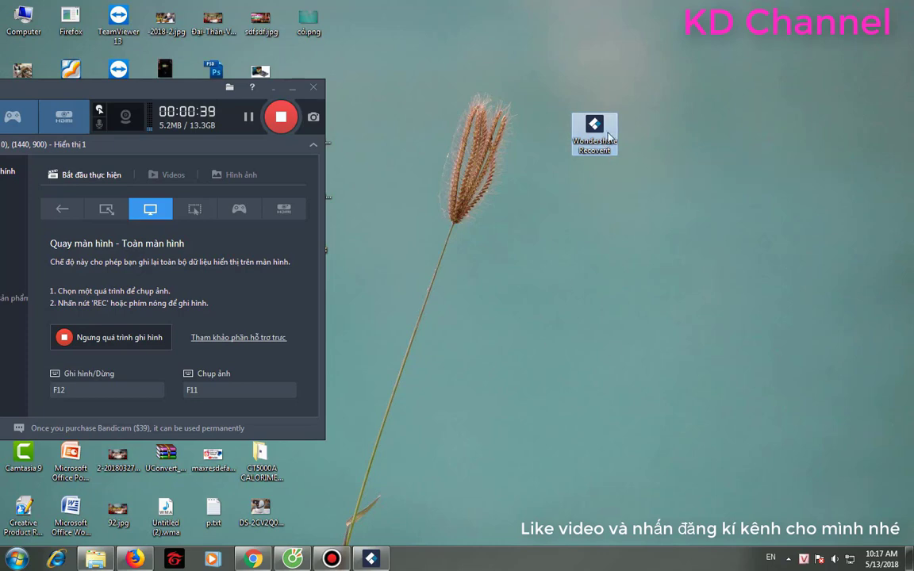
{"action": "double_click", "coordinate": [600, 136]}
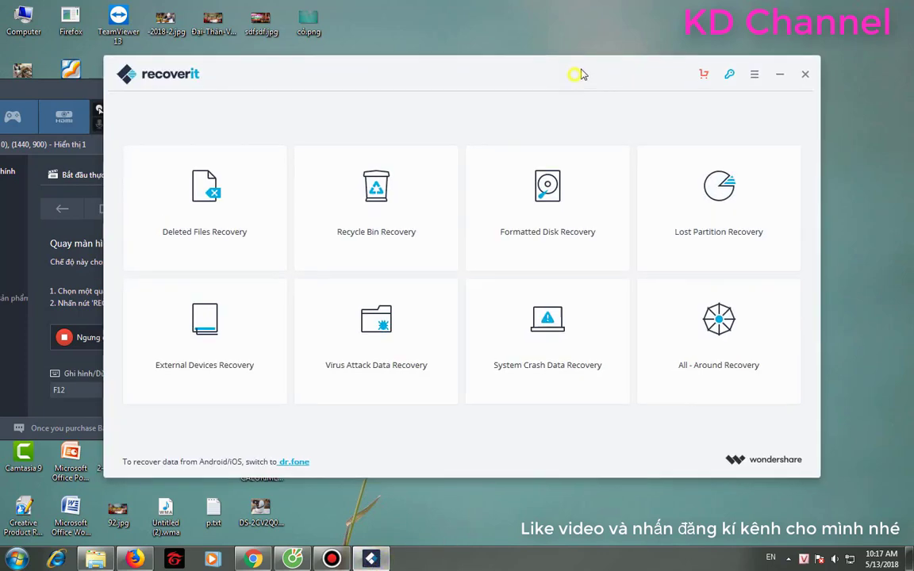
{"action": "left_click_drag", "start_coordinate": [580, 73], "coordinate": [671, 53]}
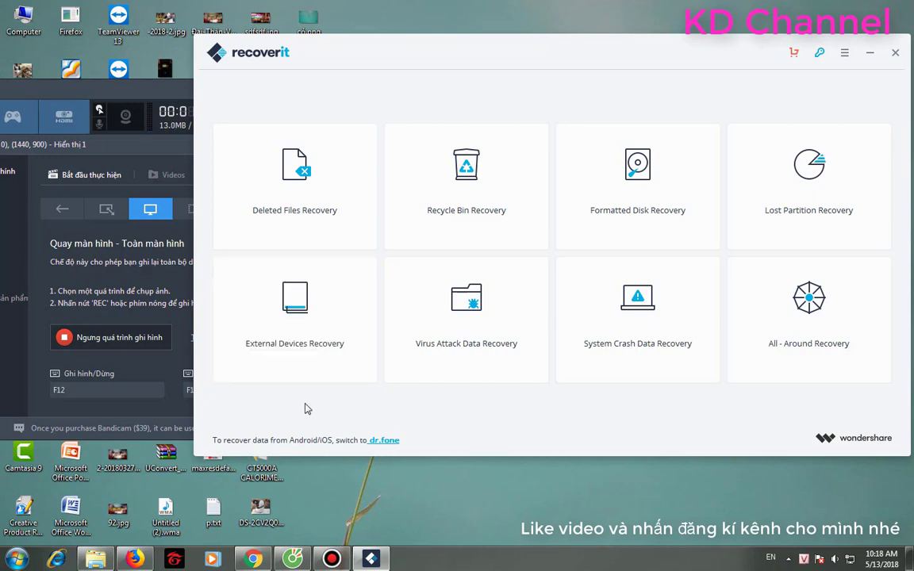
Uncover the desktop and open the removable drive CCCOMA_X64F (H:) in Windows Explorer.
{"action": "mouse_move", "coordinate": [303, 362]}
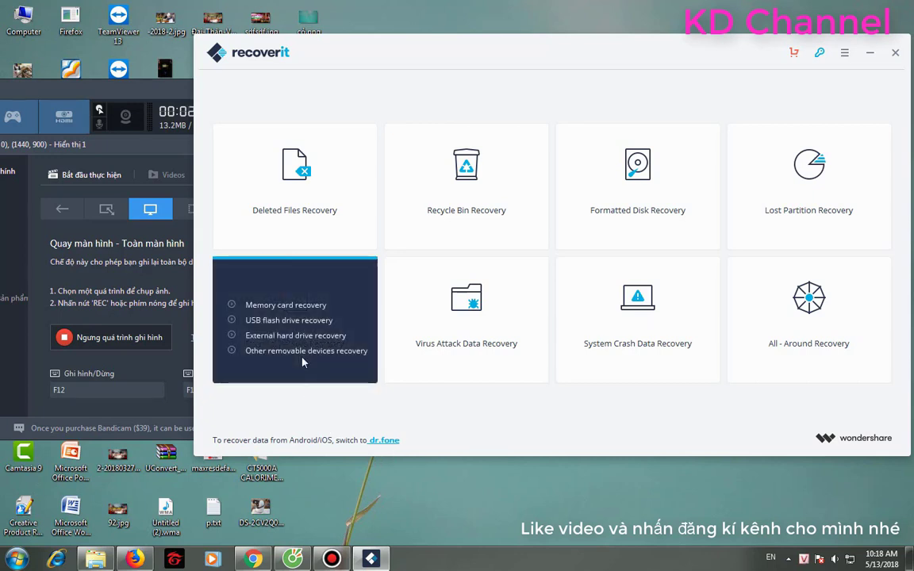
{"action": "left_click_drag", "start_coordinate": [370, 48], "coordinate": [414, 52]}
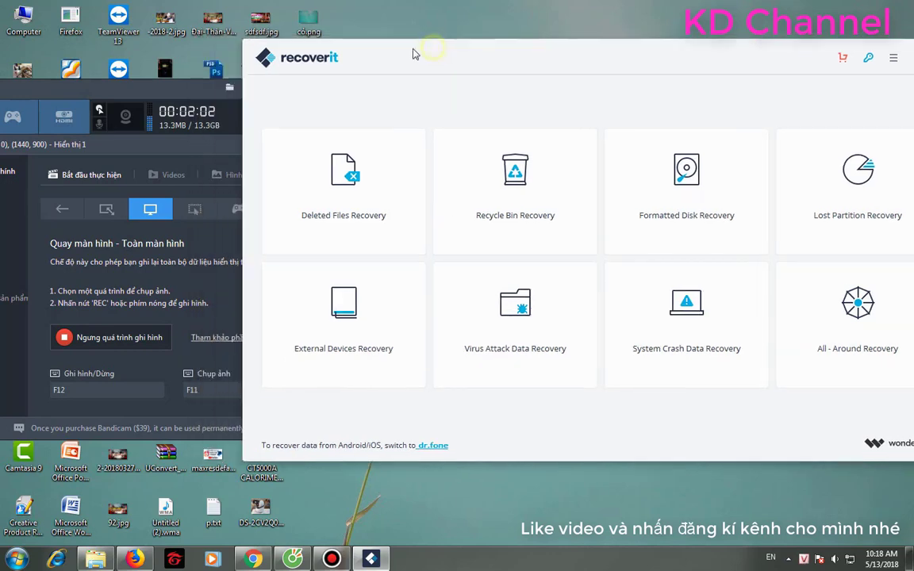
{"action": "left_click", "coordinate": [160, 92]}
{"action": "left_click", "coordinate": [262, 86]}
{"action": "double_click", "coordinate": [23, 20]}
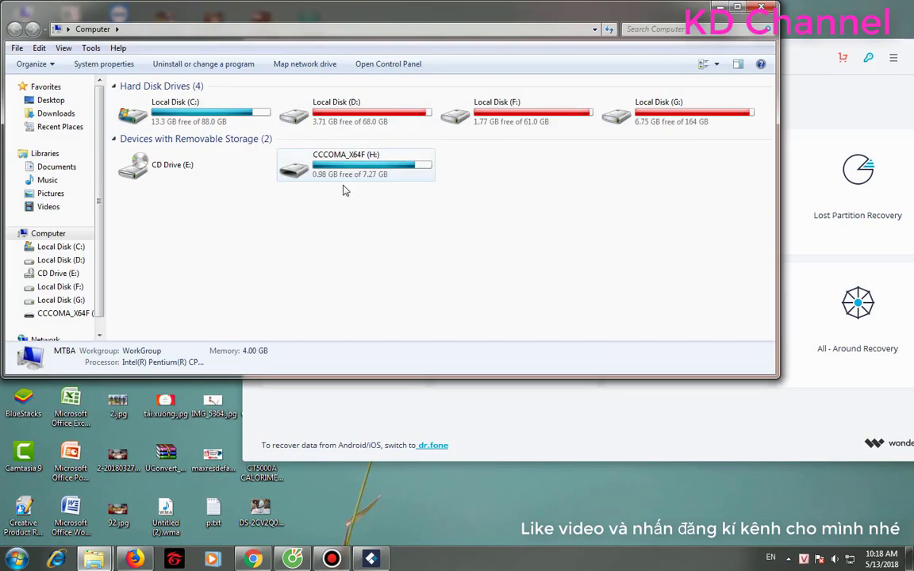
{"action": "double_click", "coordinate": [359, 182]}
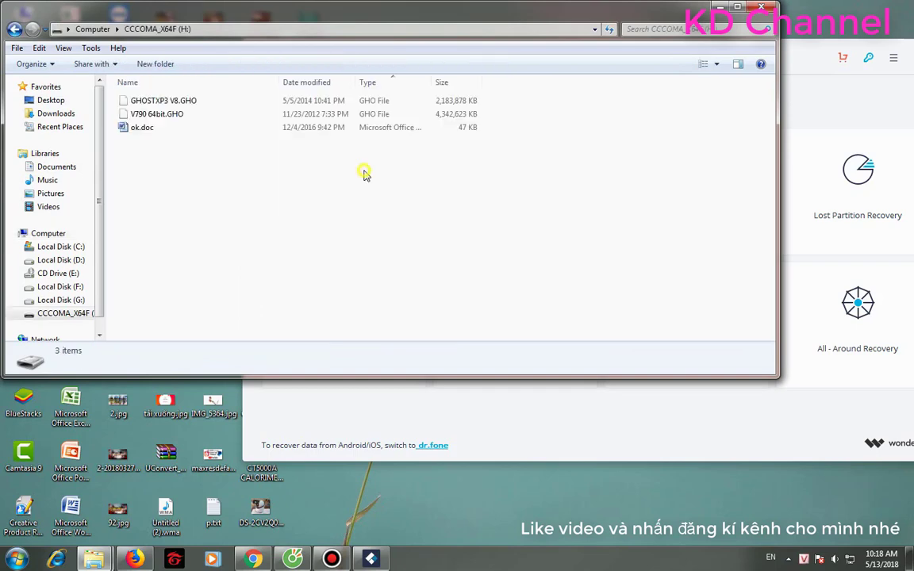
Open ok.doc from drive H: in Word, look through its contents and close it.
{"action": "double_click", "coordinate": [215, 130]}
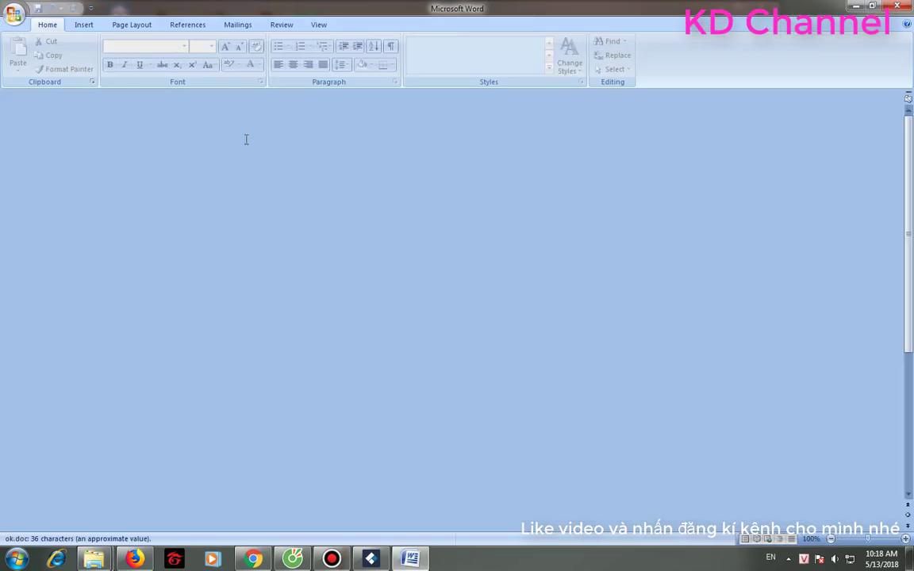
{"action": "scroll", "coordinate": [440, 254], "scroll_direction": "down", "scroll_amount": 3}
{"action": "scroll", "coordinate": [448, 261], "scroll_direction": "up", "scroll_amount": 2}
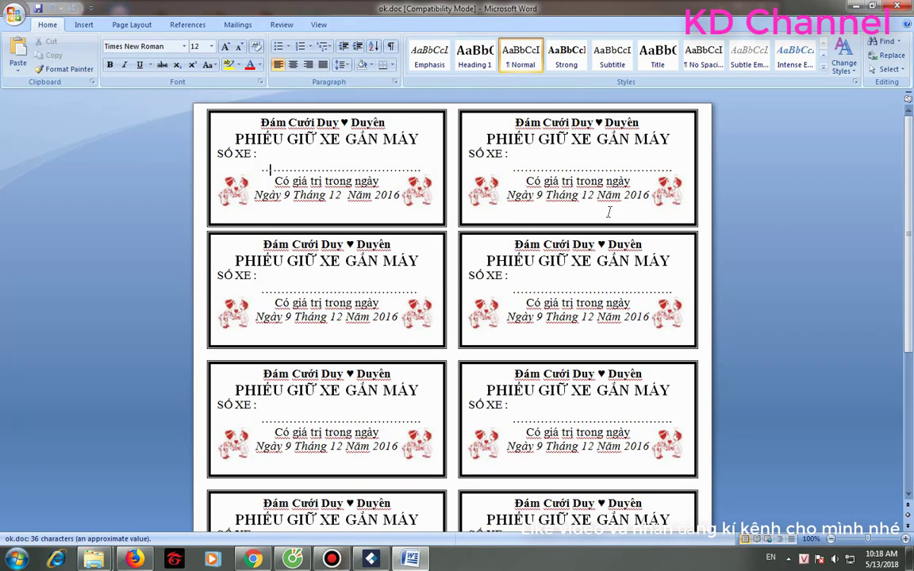
{"action": "key", "text": "alt+F4"}
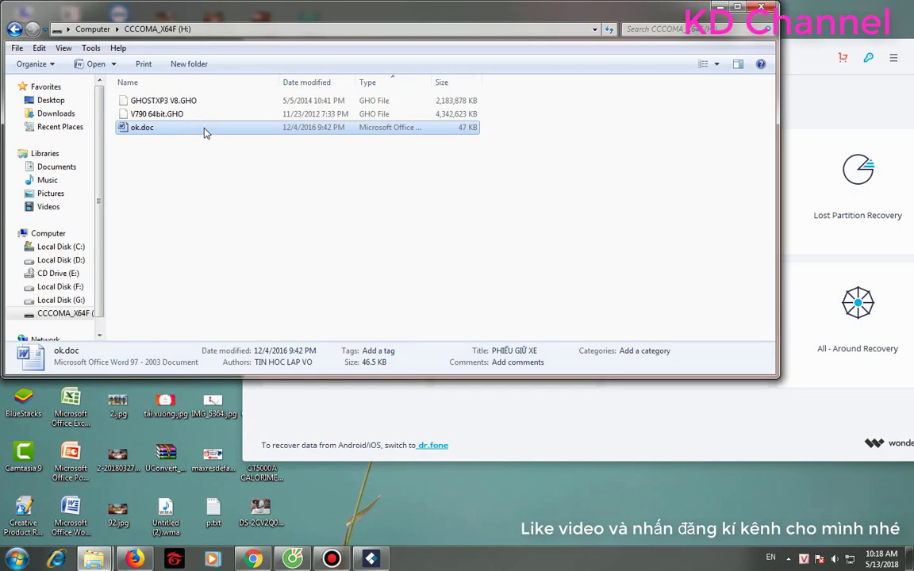
{"action": "key", "text": "F2"}
{"action": "key", "text": "Delete"}
{"action": "key", "text": "Return"}
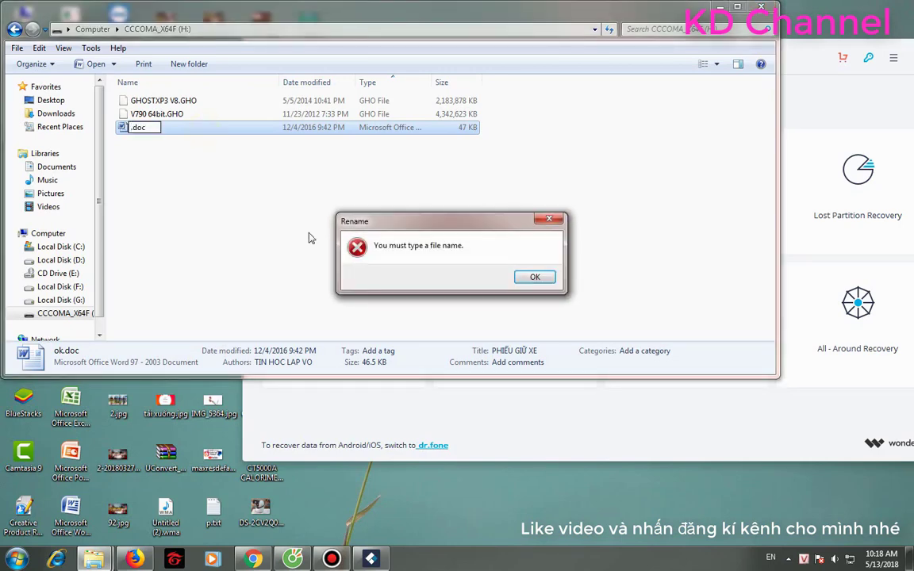
{"action": "left_click", "coordinate": [533, 278]}
Permanently delete ok.doc from drive H:, bypassing the Recycle Bin, and close the folder window.
{"action": "key", "text": "shift+Delete"}
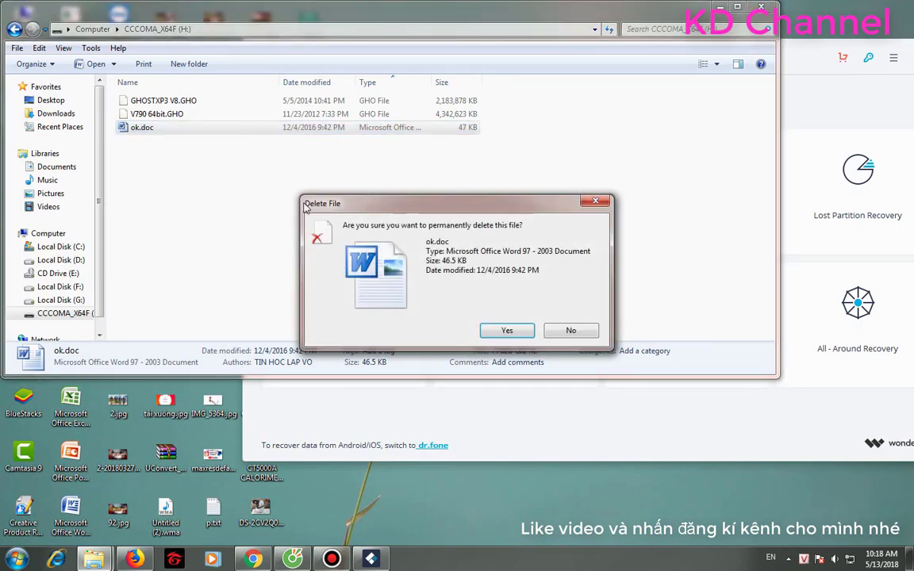
{"action": "left_click", "coordinate": [510, 328]}
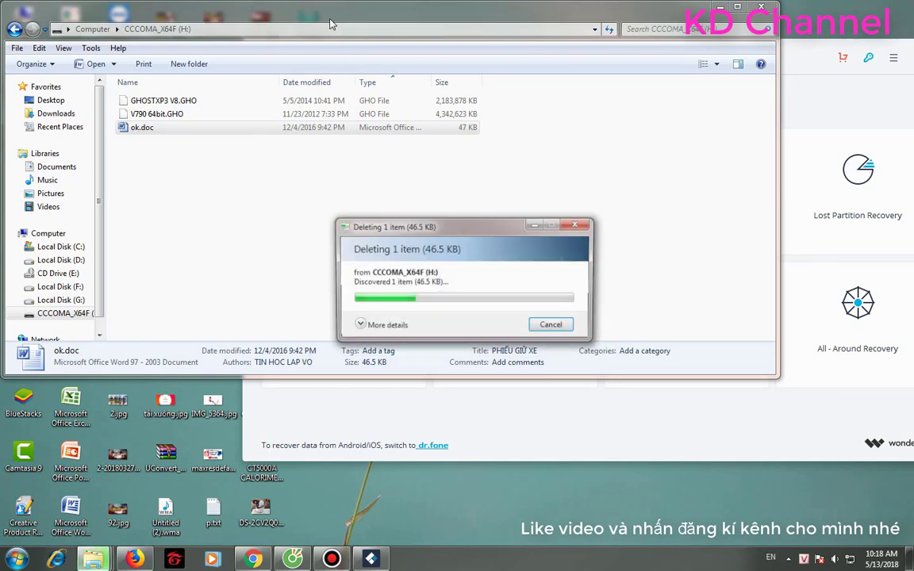
{"action": "left_click_drag", "start_coordinate": [333, 8], "coordinate": [448, 28]}
{"action": "left_click", "coordinate": [831, 26]}
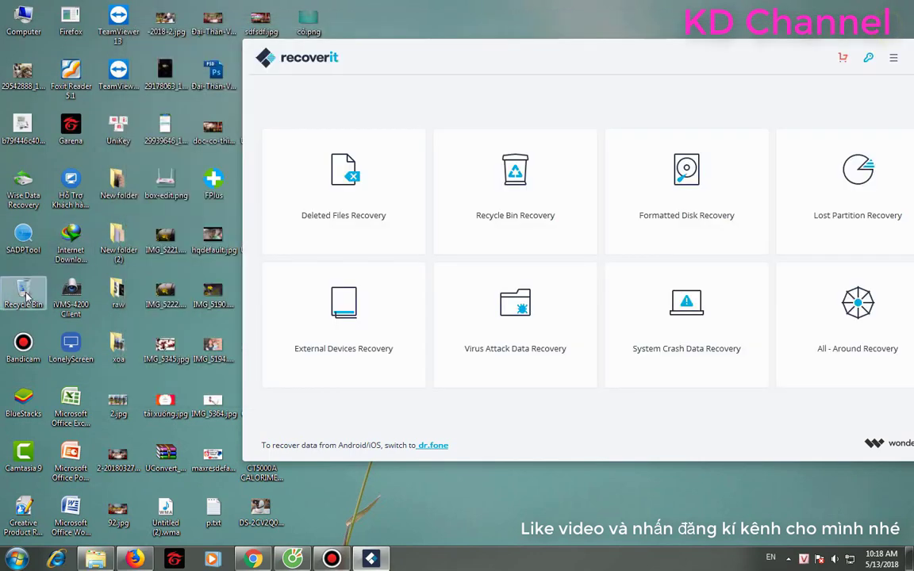
Open the Recycle Bin, refresh it to check for the deleted file, and close it.
{"action": "double_click", "coordinate": [23, 291]}
{"action": "right_click", "coordinate": [435, 167]}
{"action": "left_click", "coordinate": [522, 217]}
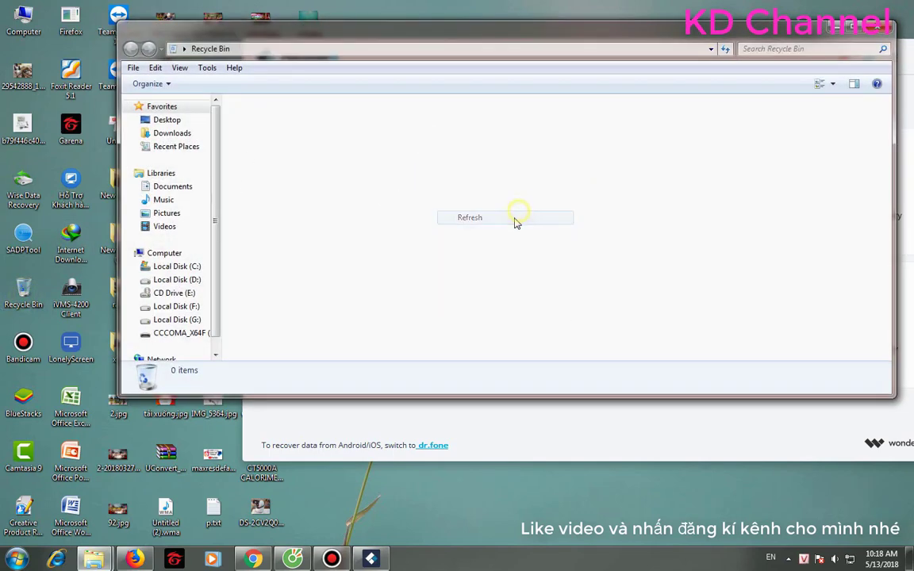
{"action": "left_click", "coordinate": [879, 29]}
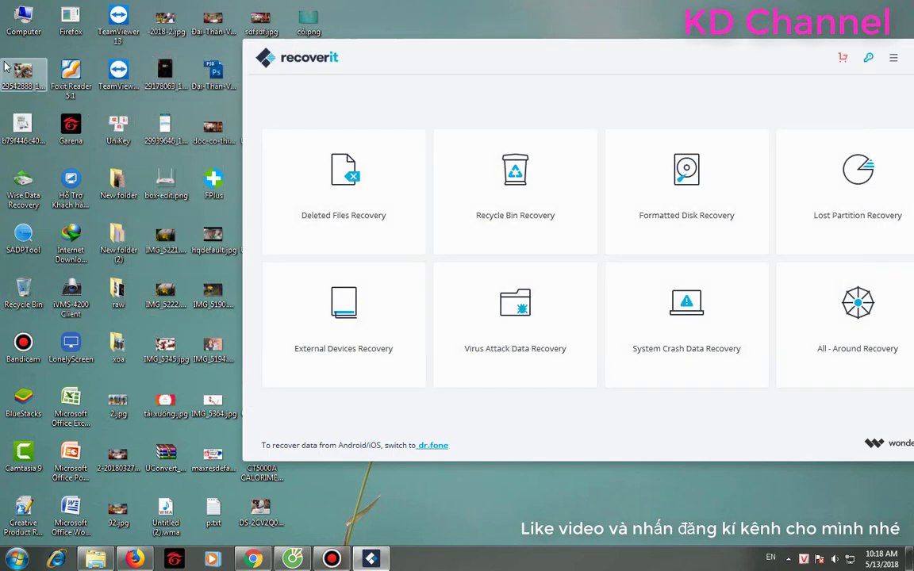
Reopen drive CCCOMA_X64F (H:) to check its file list for ok.doc, and close the window.
{"action": "double_click", "coordinate": [23, 20]}
{"action": "double_click", "coordinate": [448, 191]}
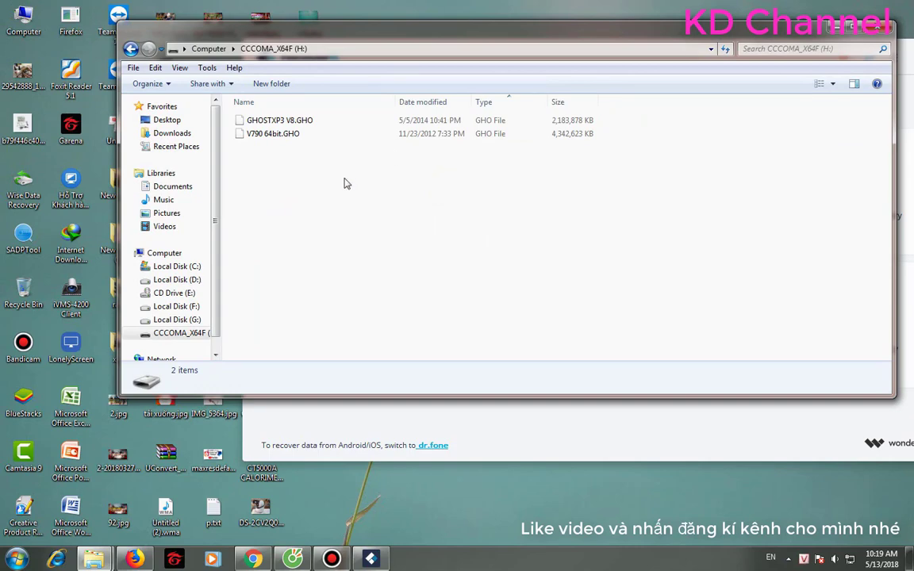
{"action": "left_click_drag", "start_coordinate": [341, 187], "coordinate": [285, 135]}
{"action": "left_click", "coordinate": [516, 259]}
{"action": "left_click", "coordinate": [879, 27]}
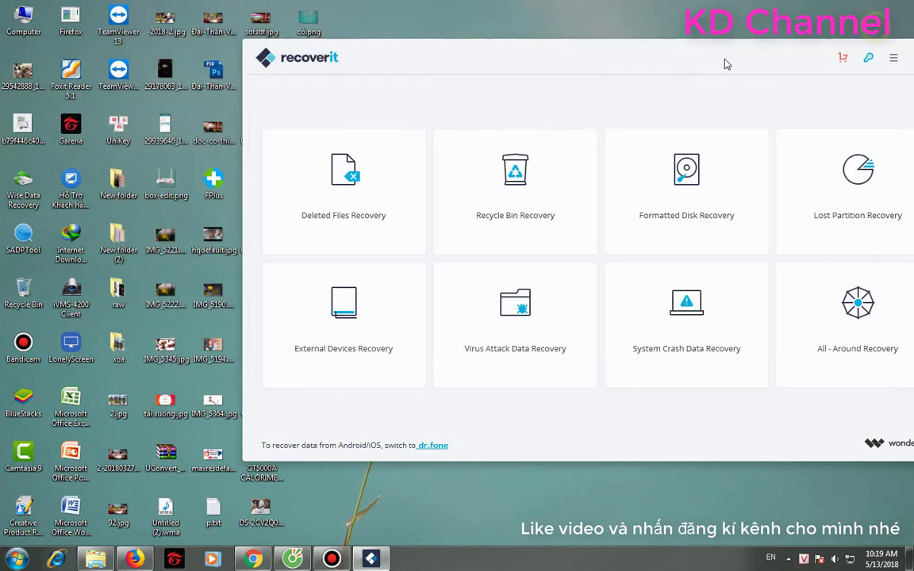
Start an External Devices Recovery scan in Recoverit on the CCCOMA_X64F (H:) drive.
{"action": "left_click_drag", "start_coordinate": [724, 61], "coordinate": [567, 53]}
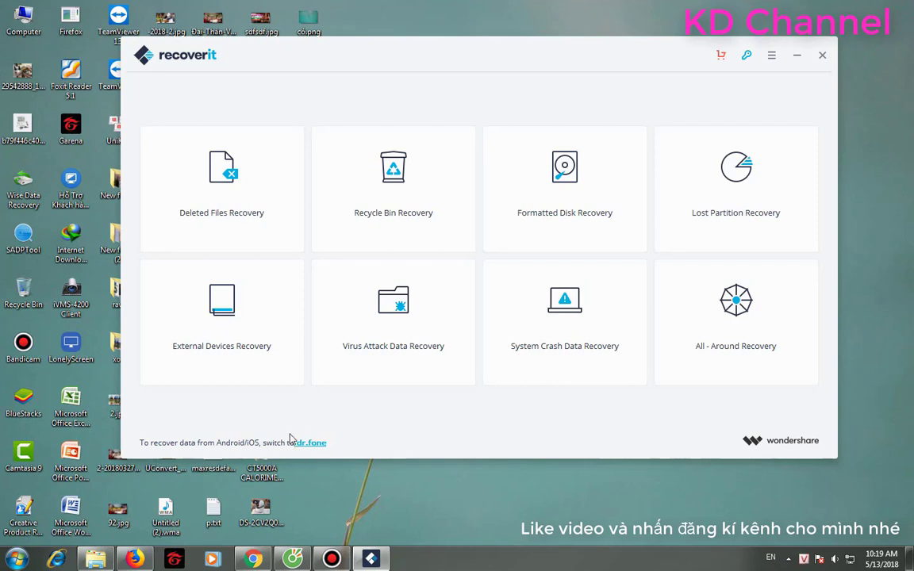
{"action": "mouse_move", "coordinate": [218, 328]}
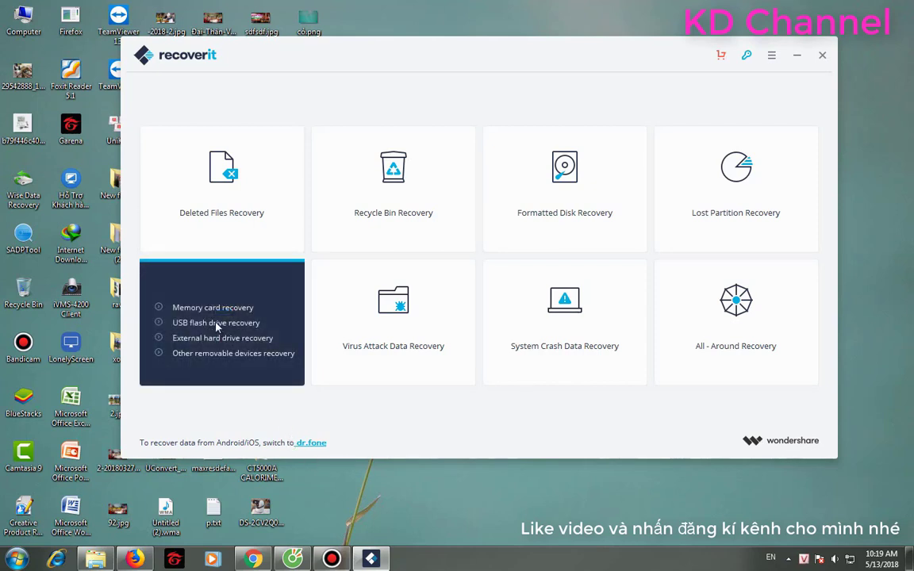
{"action": "left_click", "coordinate": [216, 325]}
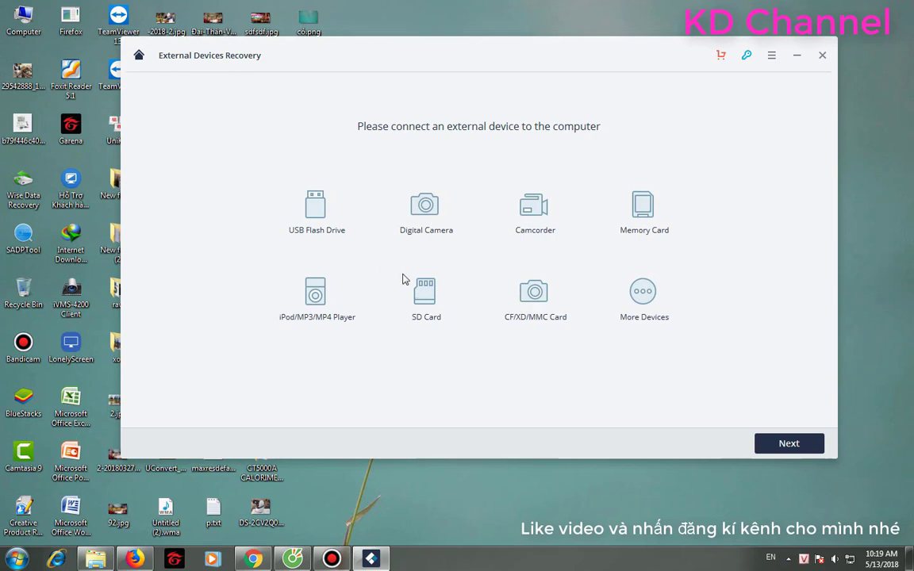
{"action": "left_click", "coordinate": [788, 443]}
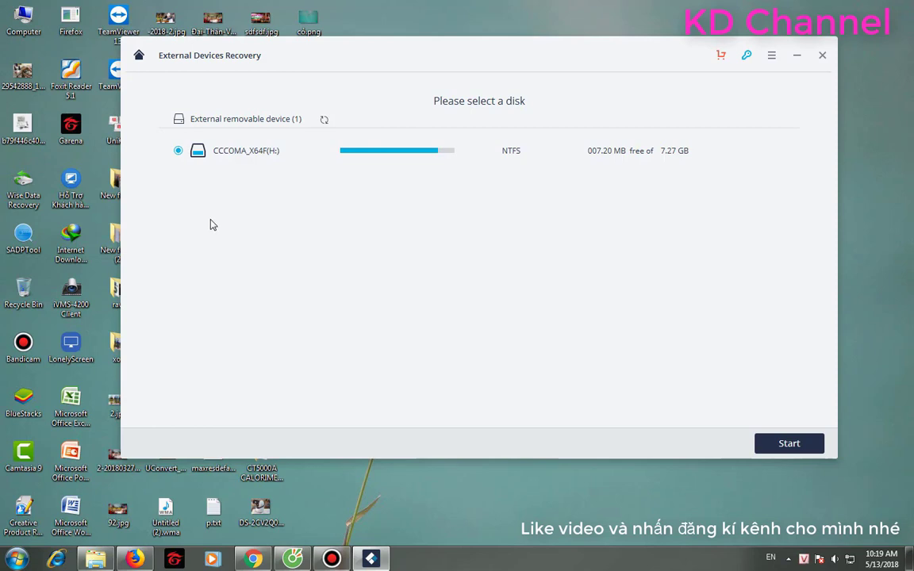
{"action": "left_click", "coordinate": [781, 445]}
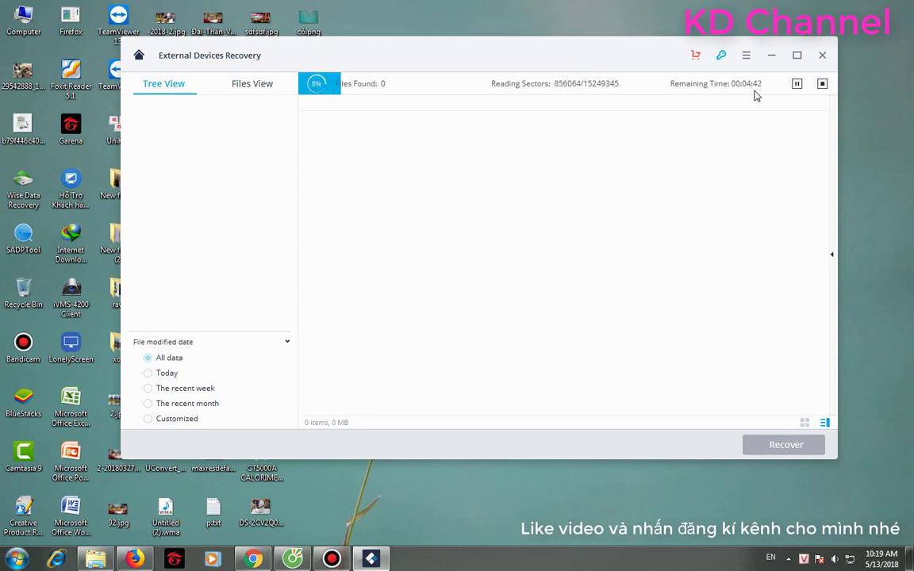
Acknowledge the finished scan and recover ok.doc to the root of local disk C:.
{"action": "left_click", "coordinate": [334, 559]}
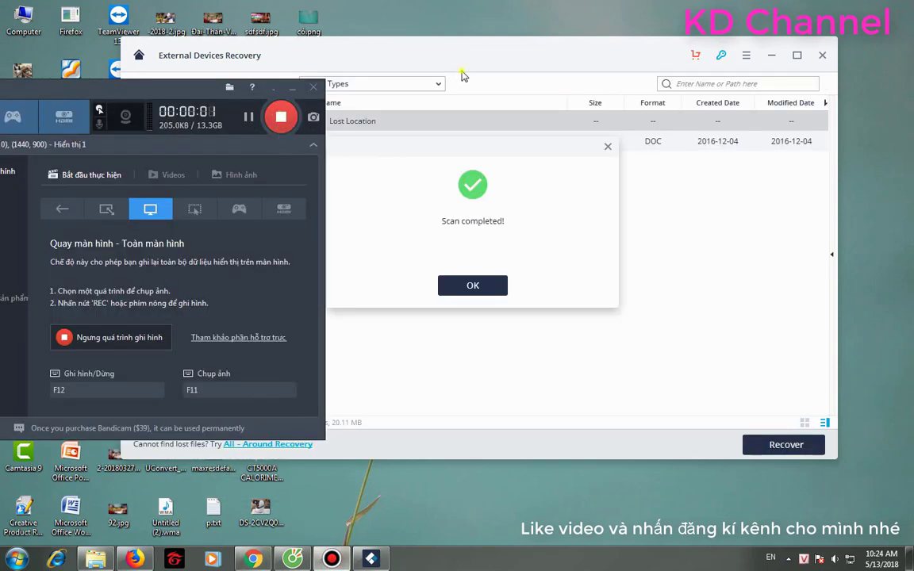
{"action": "left_click", "coordinate": [468, 74]}
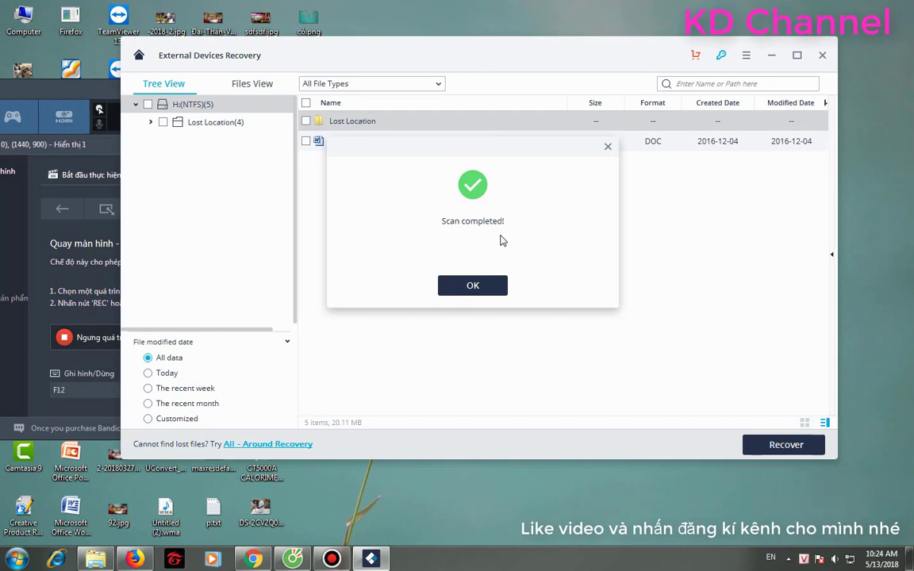
{"action": "left_click", "coordinate": [472, 284]}
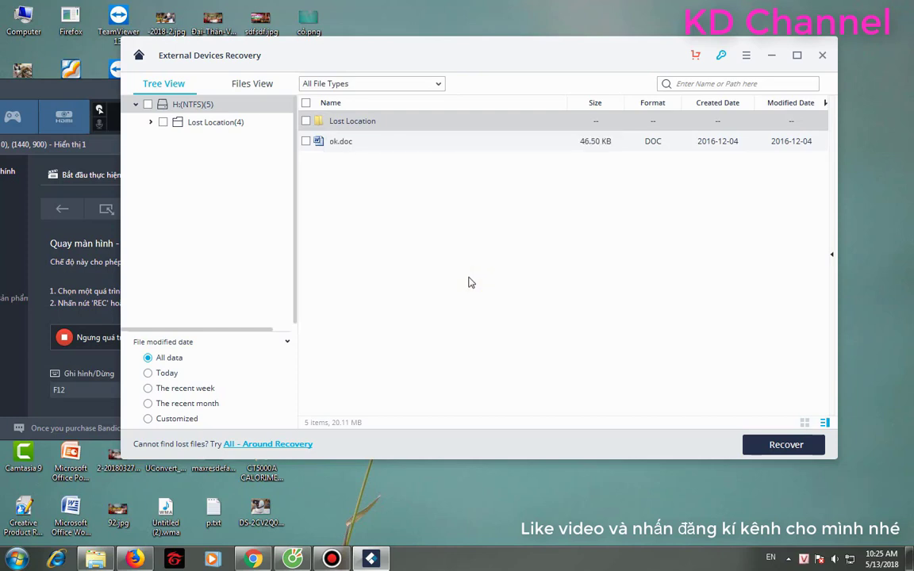
{"action": "left_click", "coordinate": [332, 145]}
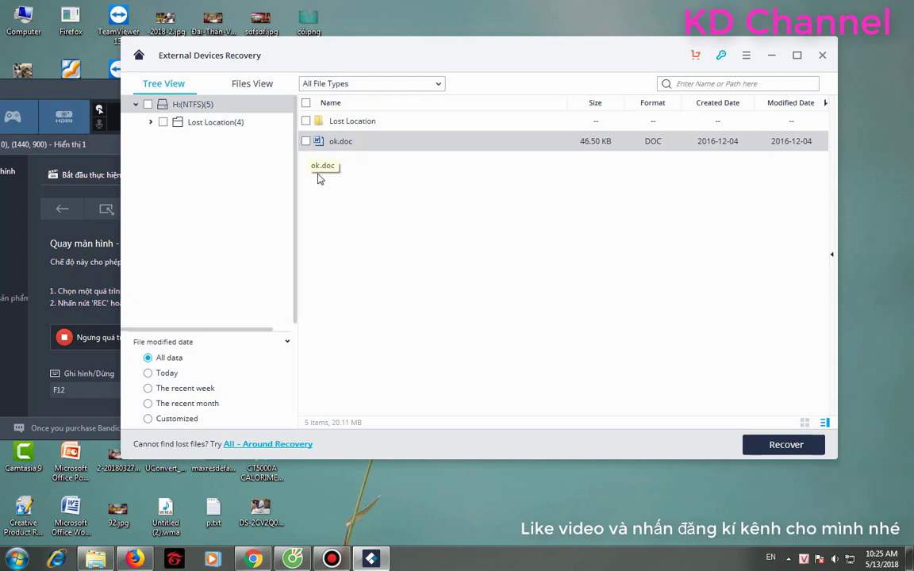
{"action": "left_click", "coordinate": [305, 142]}
{"action": "left_click", "coordinate": [797, 446]}
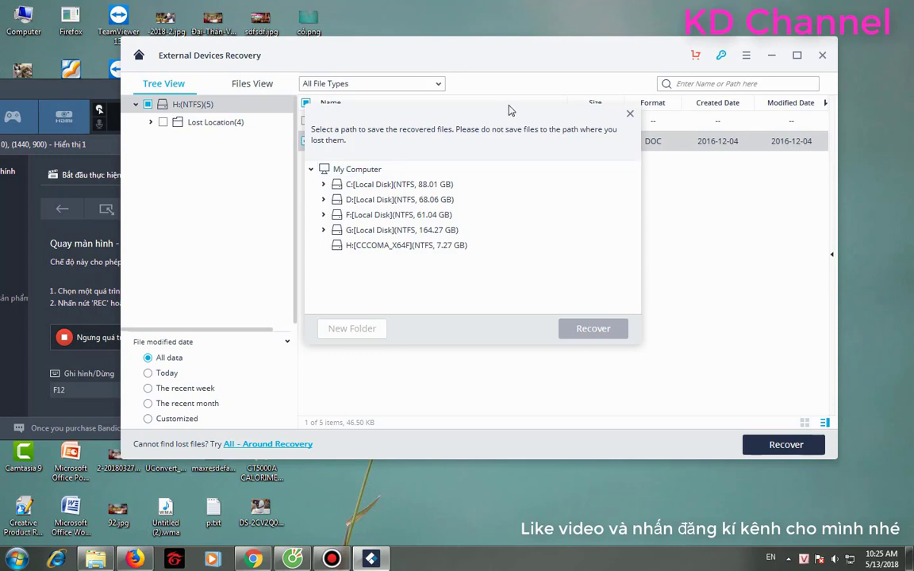
{"action": "left_click", "coordinate": [323, 184]}
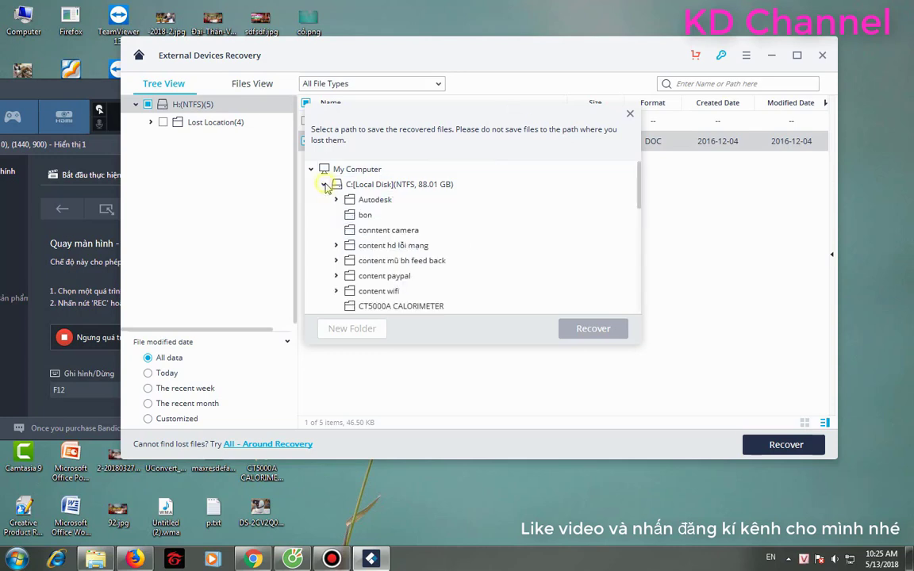
{"action": "left_click", "coordinate": [365, 184]}
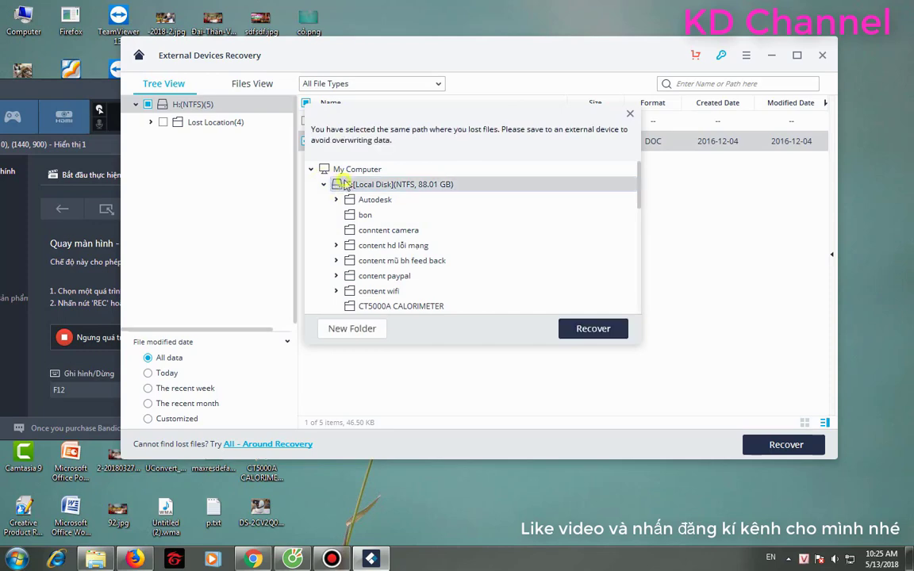
{"action": "left_click", "coordinate": [594, 329]}
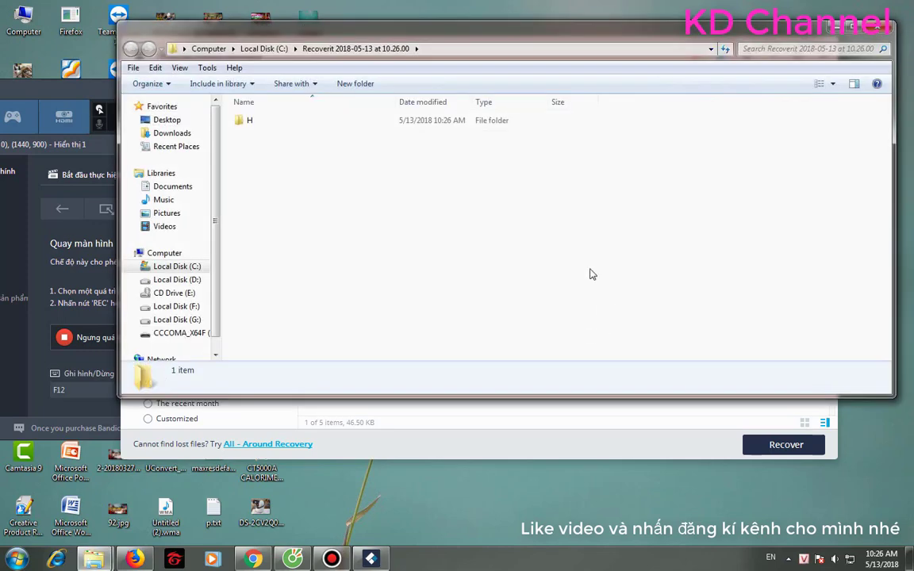
Open ok.doc from the H folder inside the recovery folder, look through its pages and close it.
{"action": "left_click", "coordinate": [268, 120]}
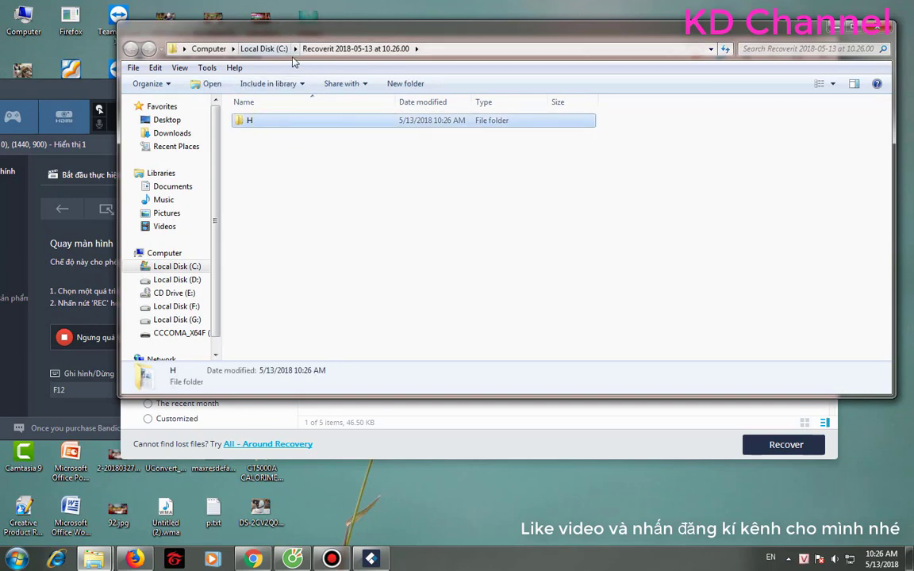
{"action": "double_click", "coordinate": [282, 125]}
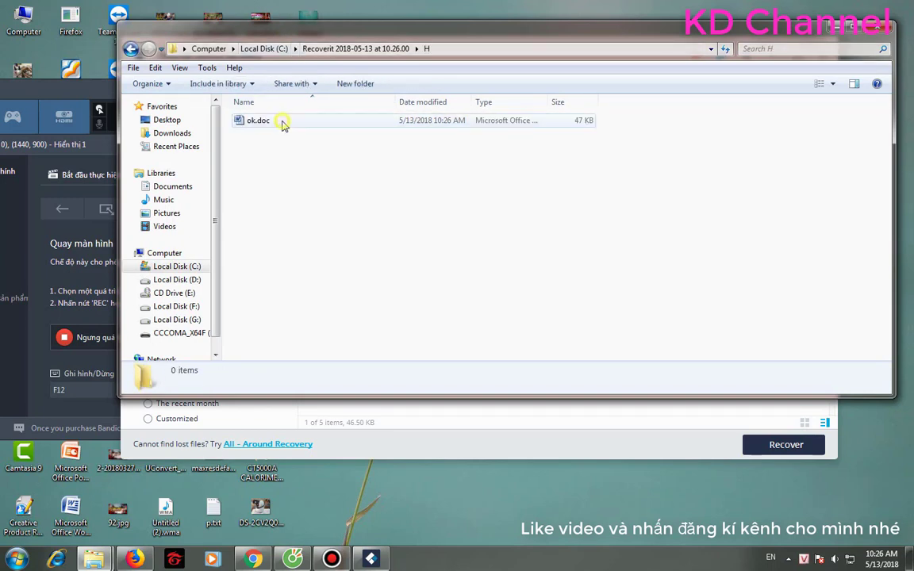
{"action": "left_click", "coordinate": [355, 123]}
{"action": "double_click", "coordinate": [355, 122]}
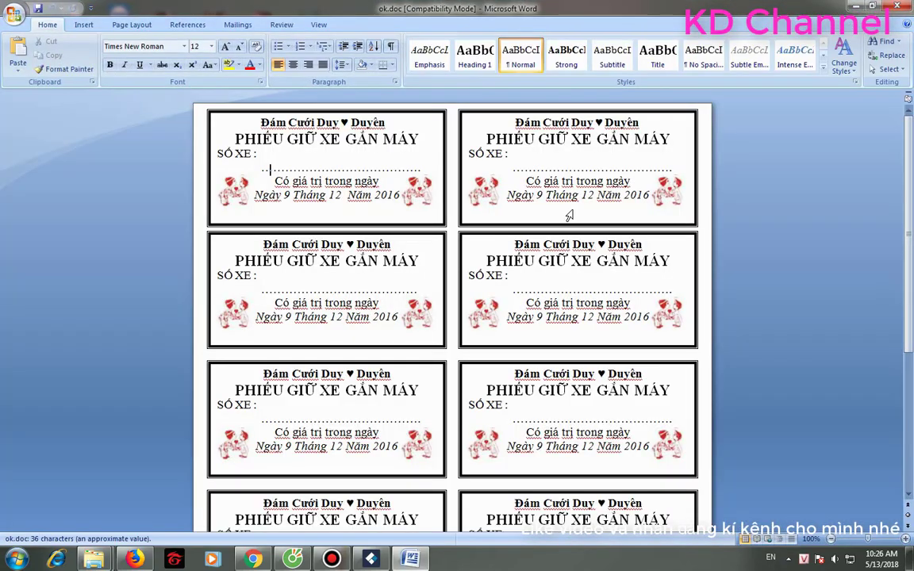
{"action": "scroll", "coordinate": [567, 210], "scroll_direction": "down", "scroll_amount": 3}
{"action": "scroll", "coordinate": [508, 231], "scroll_direction": "down", "scroll_amount": 4}
{"action": "scroll", "coordinate": [561, 258], "scroll_direction": "up", "scroll_amount": 3}
{"action": "scroll", "coordinate": [560, 259], "scroll_direction": "up", "scroll_amount": 3}
{"action": "key", "text": "alt+F4"}
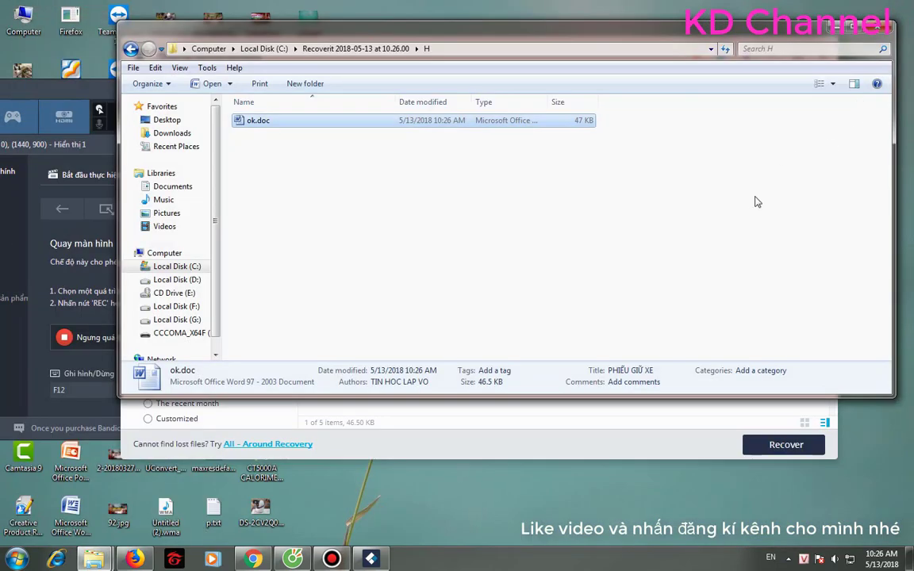
Close the recovered files folder and dismiss the recovery completion notice in Recoverit.
{"action": "key", "text": "alt+F4"}
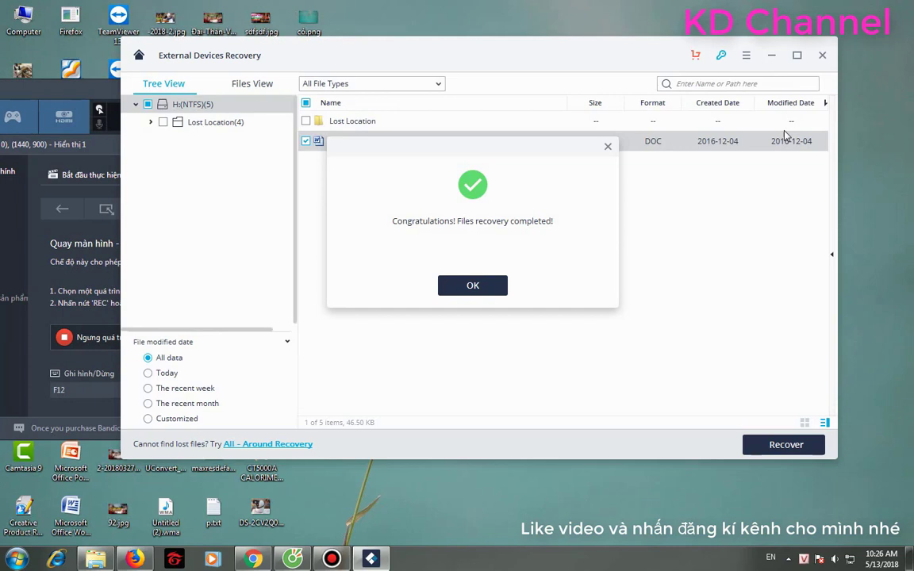
{"action": "left_click", "coordinate": [499, 284]}
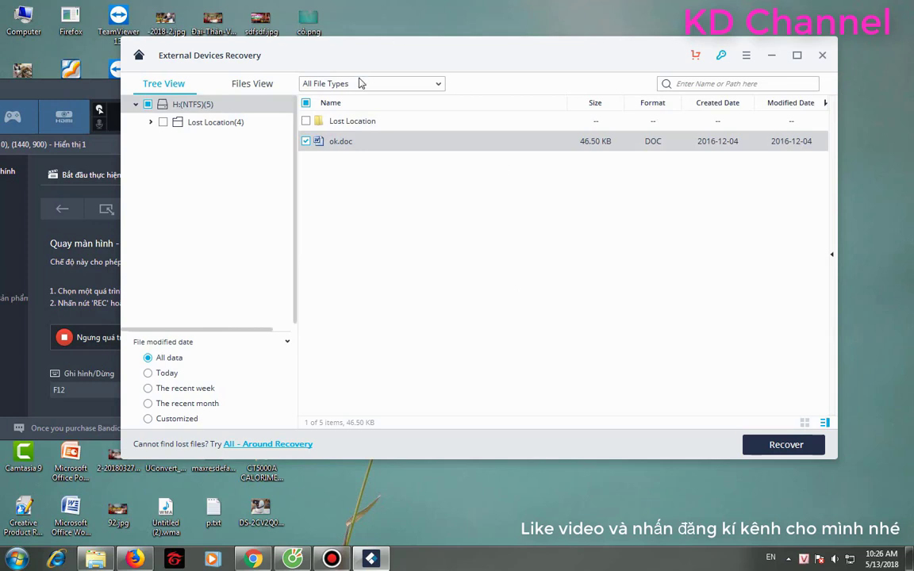
{"action": "left_click_drag", "start_coordinate": [367, 56], "coordinate": [433, 59]}
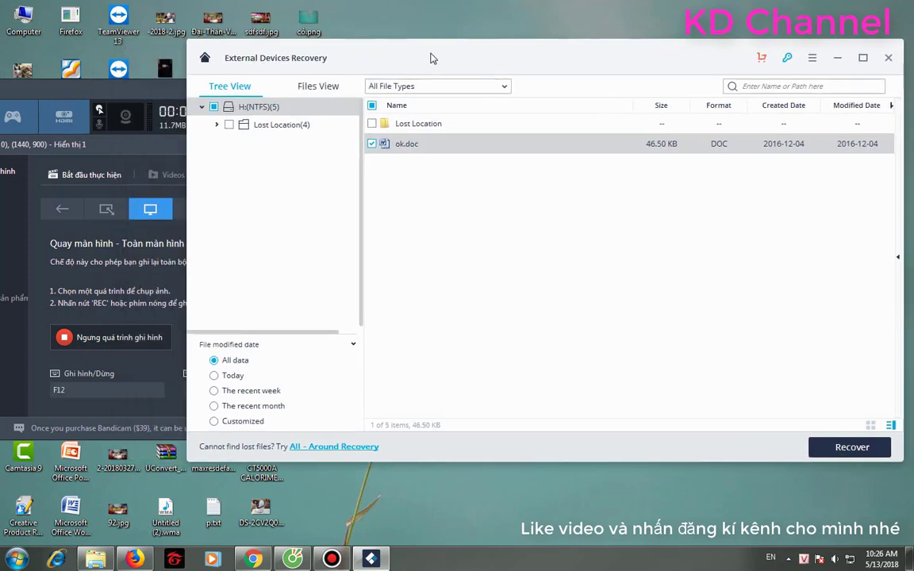